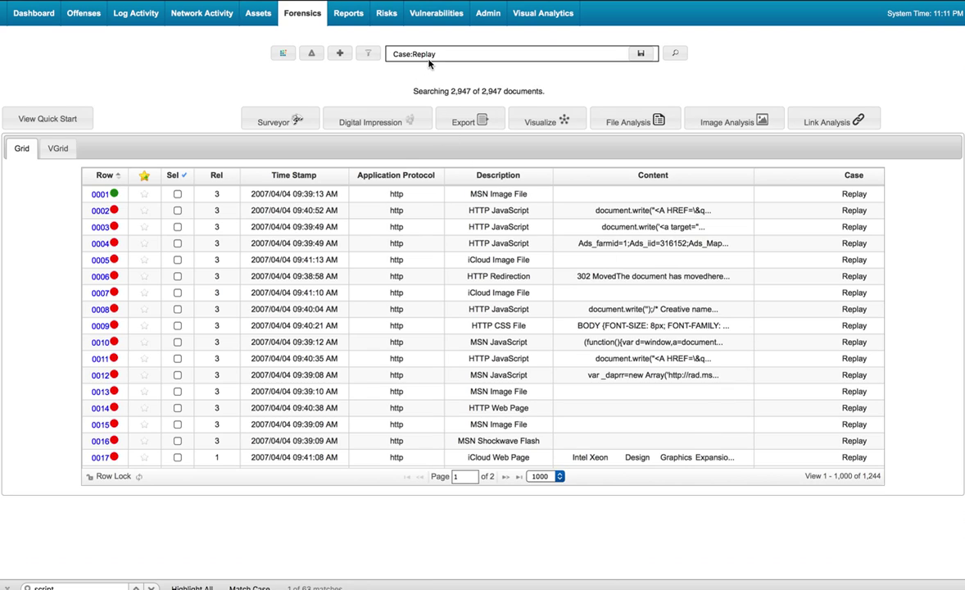
Select all documents on the first page of the Replay case results
{"action": "key", "text": "ctrl+a"}
{"action": "left_click", "coordinate": [181, 177]}
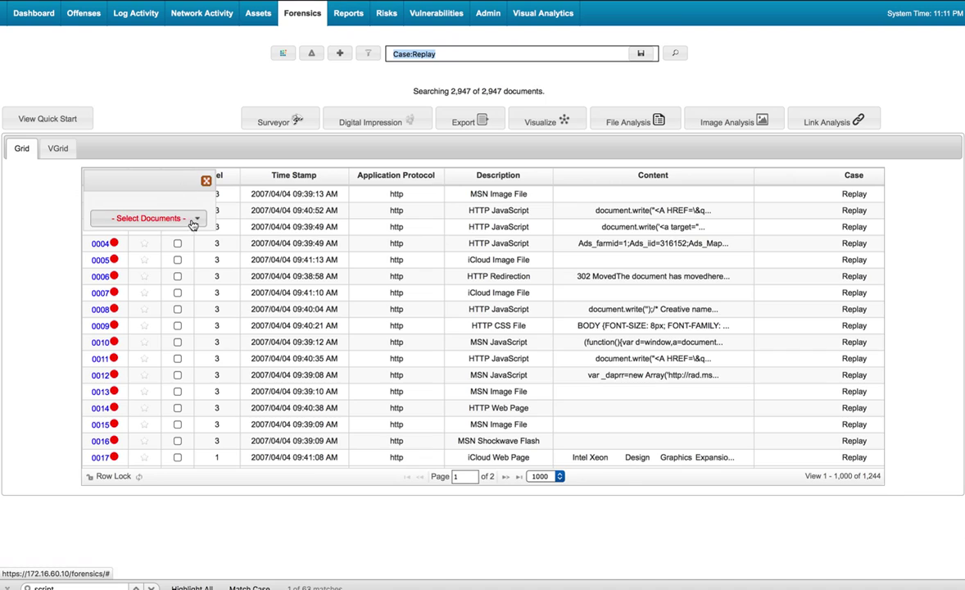
{"action": "left_click", "coordinate": [193, 222]}
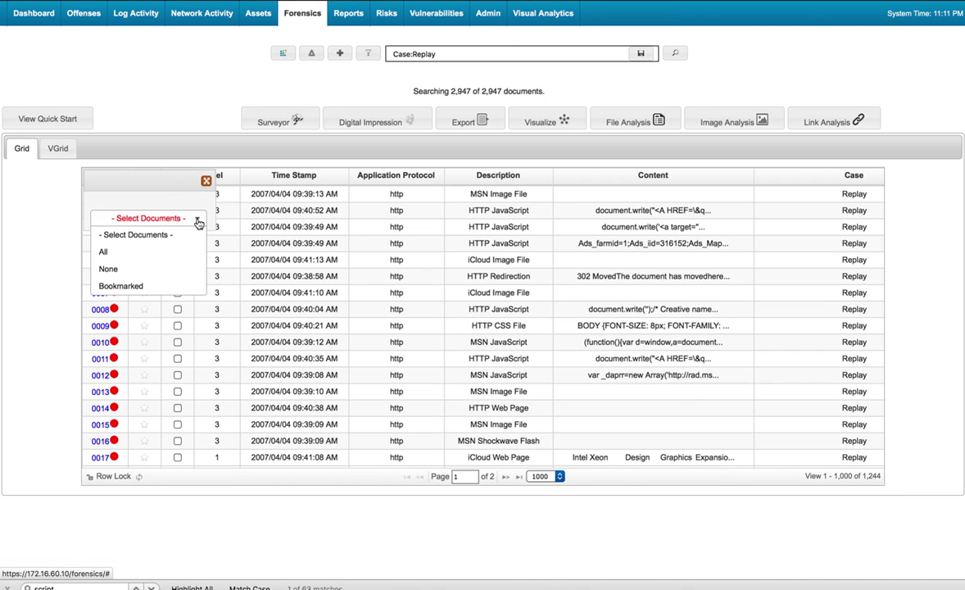
{"action": "left_click", "coordinate": [148, 258]}
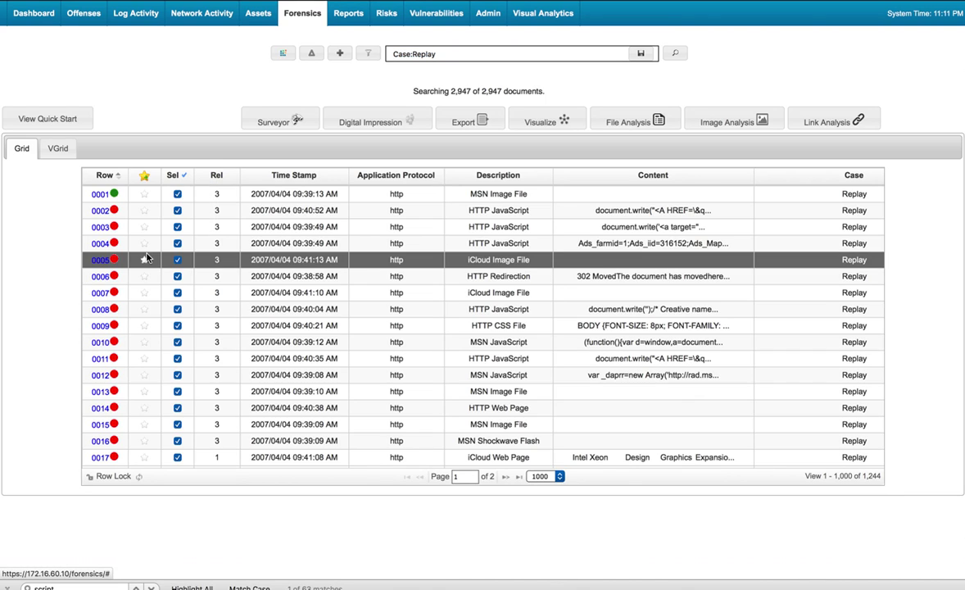
Select all documents on page 2 as well, then run File Analysis on them
{"action": "left_click", "coordinate": [505, 476]}
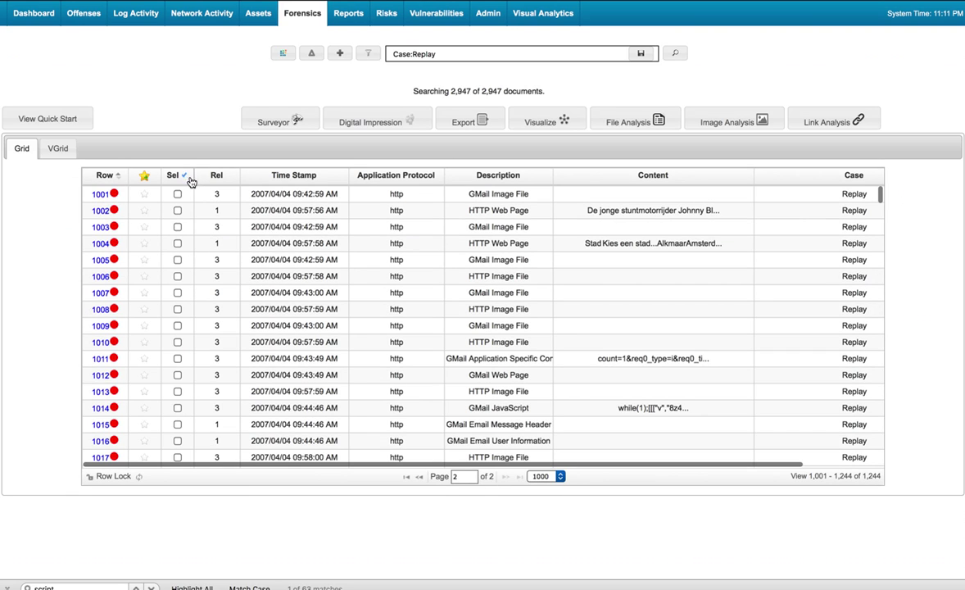
{"action": "left_click", "coordinate": [182, 178]}
{"action": "left_click", "coordinate": [167, 218]}
{"action": "left_click", "coordinate": [153, 253]}
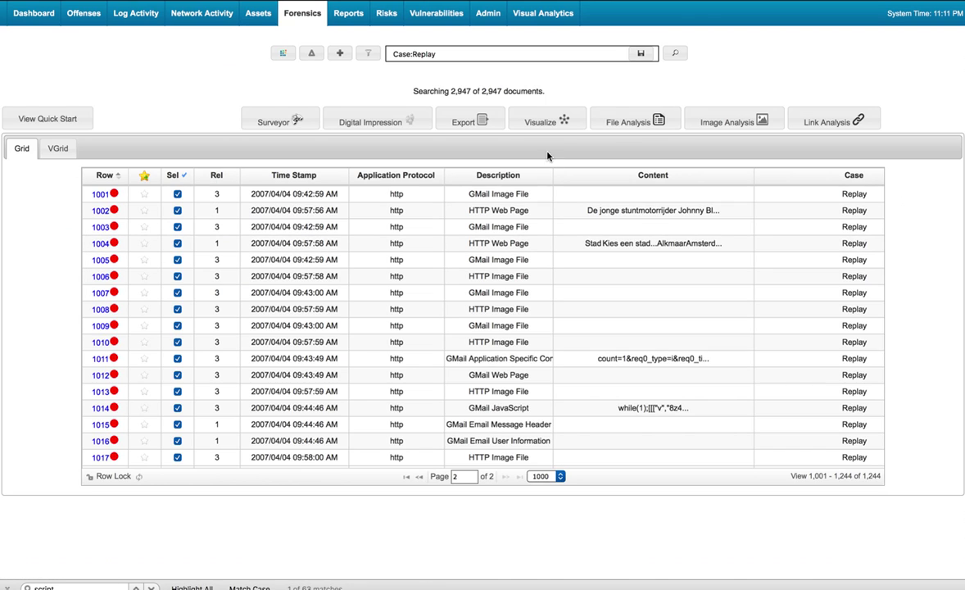
{"action": "left_click", "coordinate": [627, 123]}
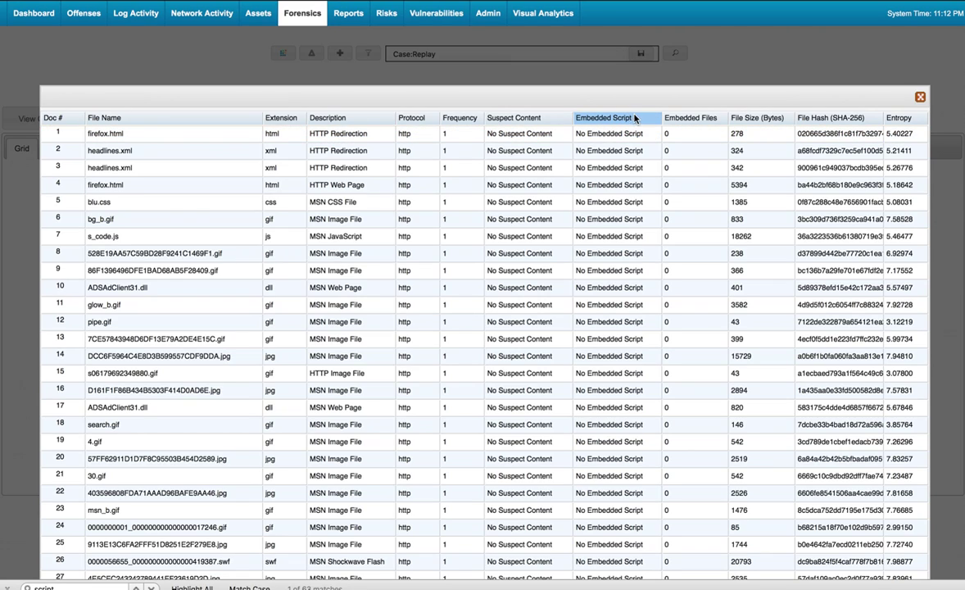
Sort by Embedded Script and expand Marketing_Campaign.doc to see its flagged VB script details
{"action": "left_click", "coordinate": [646, 120]}
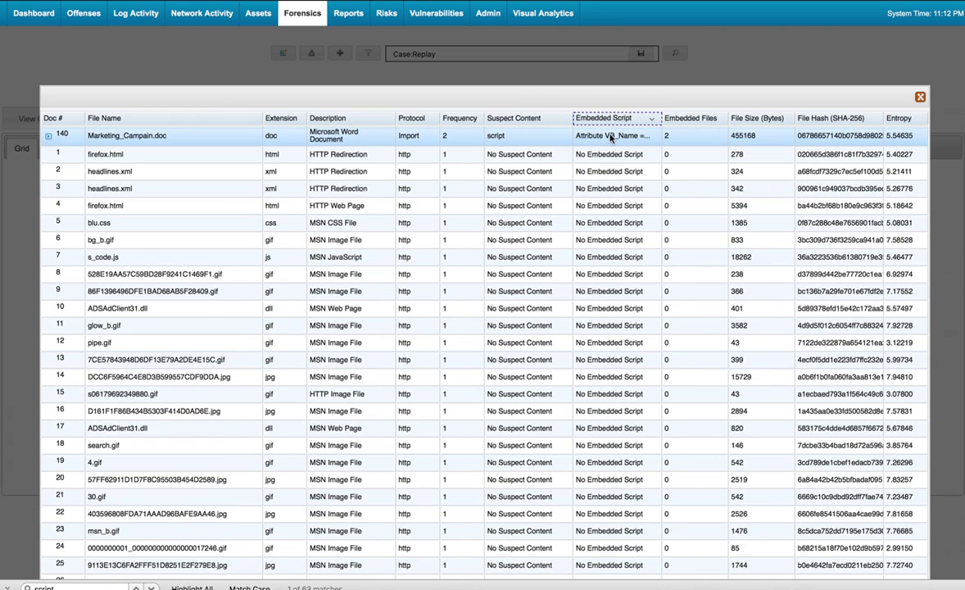
{"action": "left_click", "coordinate": [164, 138]}
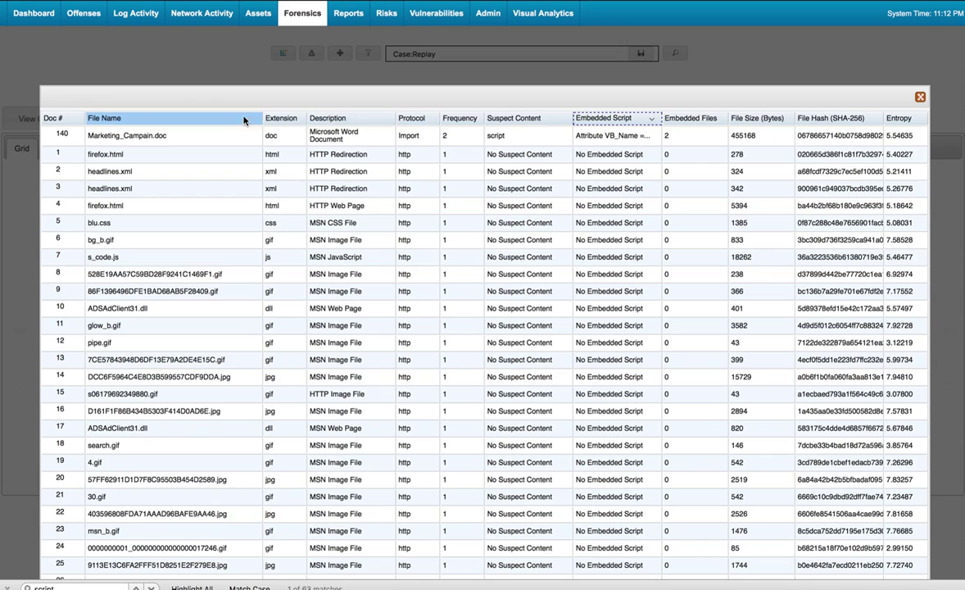
{"action": "left_click", "coordinate": [48, 136]}
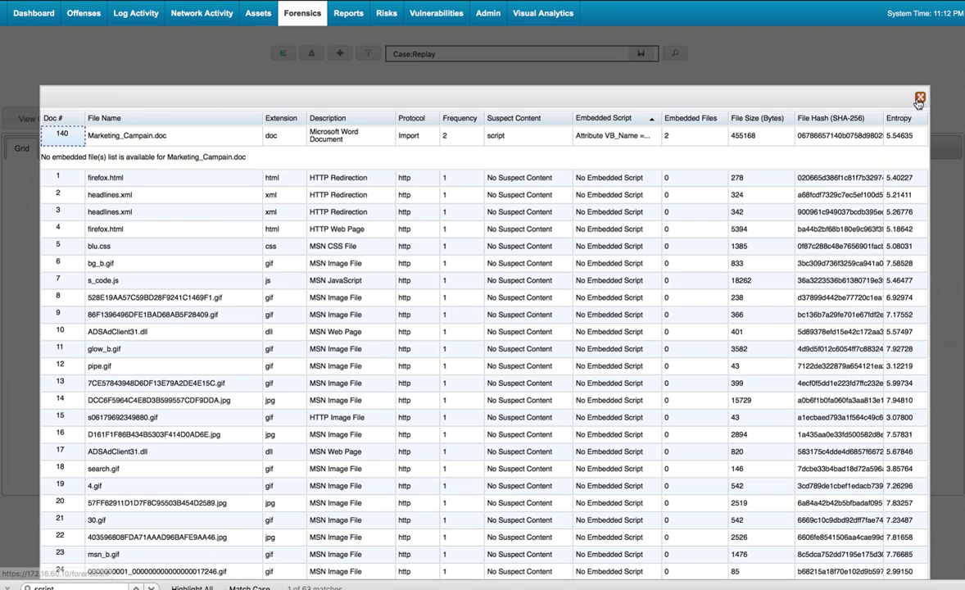
Close File Analysis and search 'Case:Replay Microsoft', returning 1,312 results with Word documents first
{"action": "left_click", "coordinate": [919, 98]}
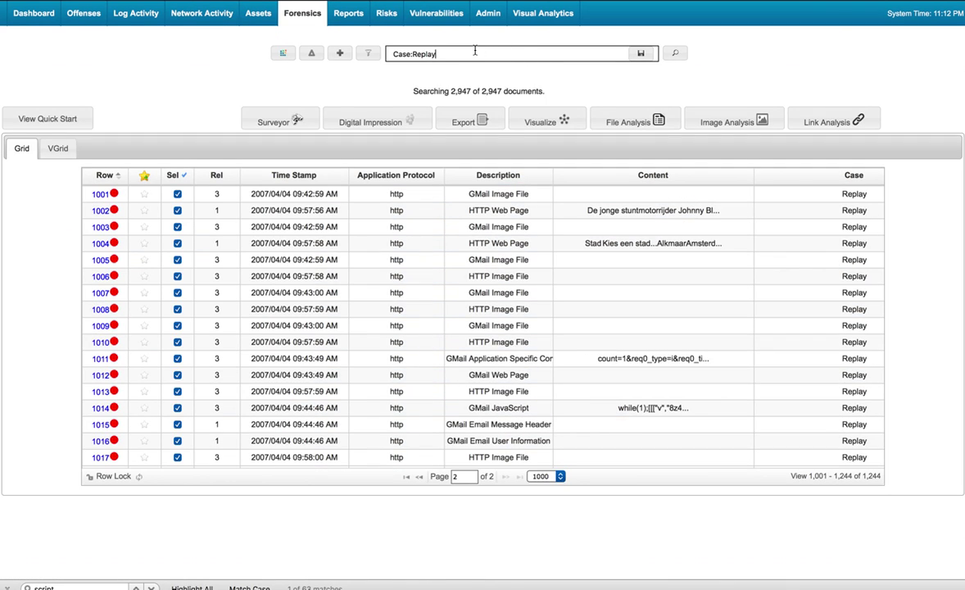
{"action": "type", "text": "Microsoft"}
{"action": "left_click", "coordinate": [672, 56]}
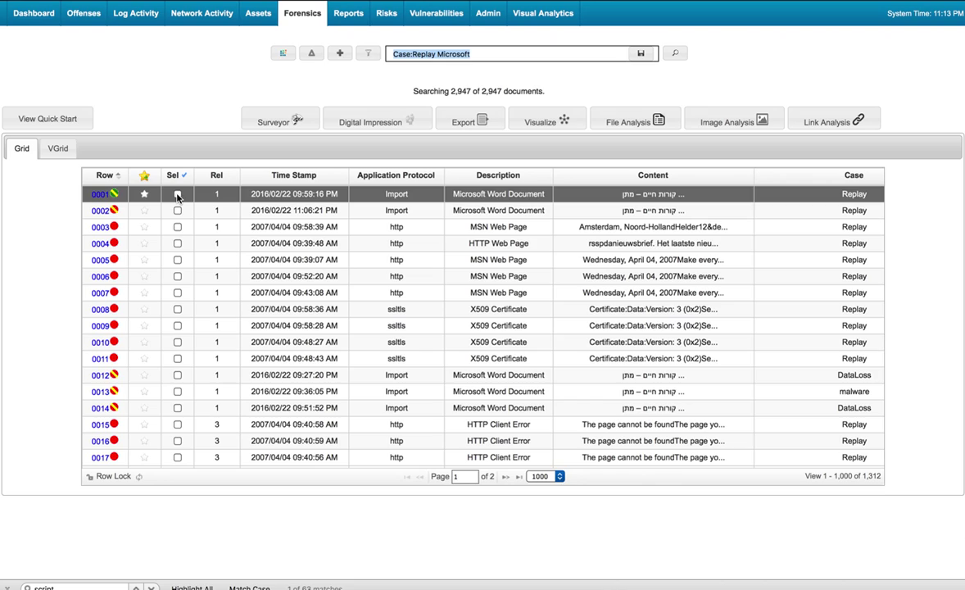
Export the row 0001 Word document as XML, saving export.xml to Downloads
{"action": "left_click", "coordinate": [177, 194]}
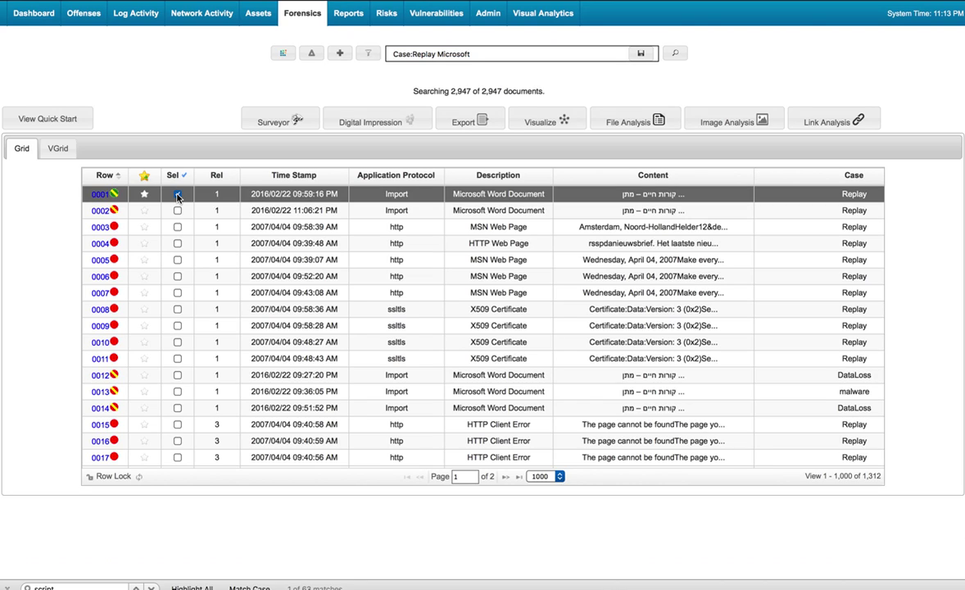
{"action": "left_click", "coordinate": [464, 123]}
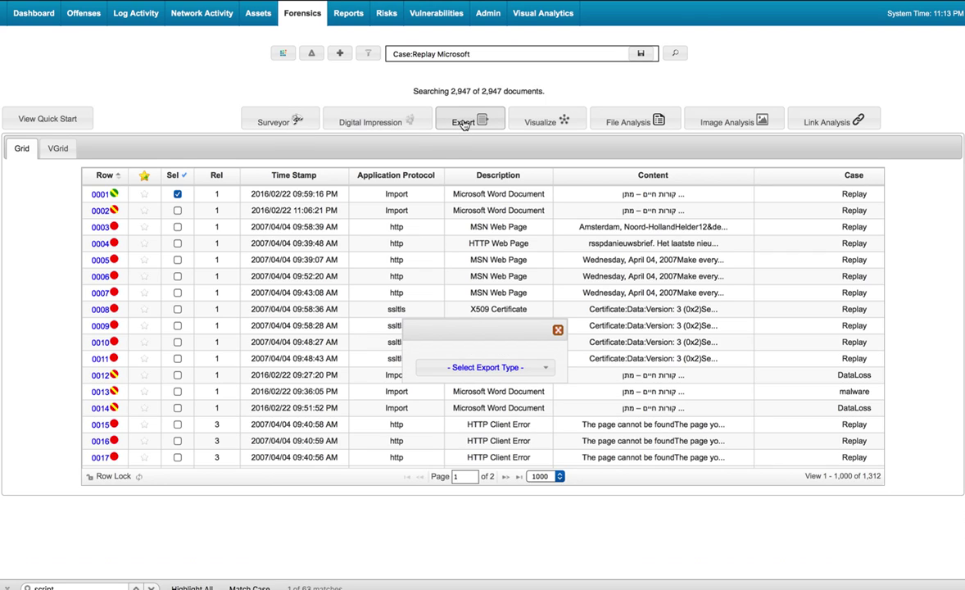
{"action": "left_click", "coordinate": [546, 370]}
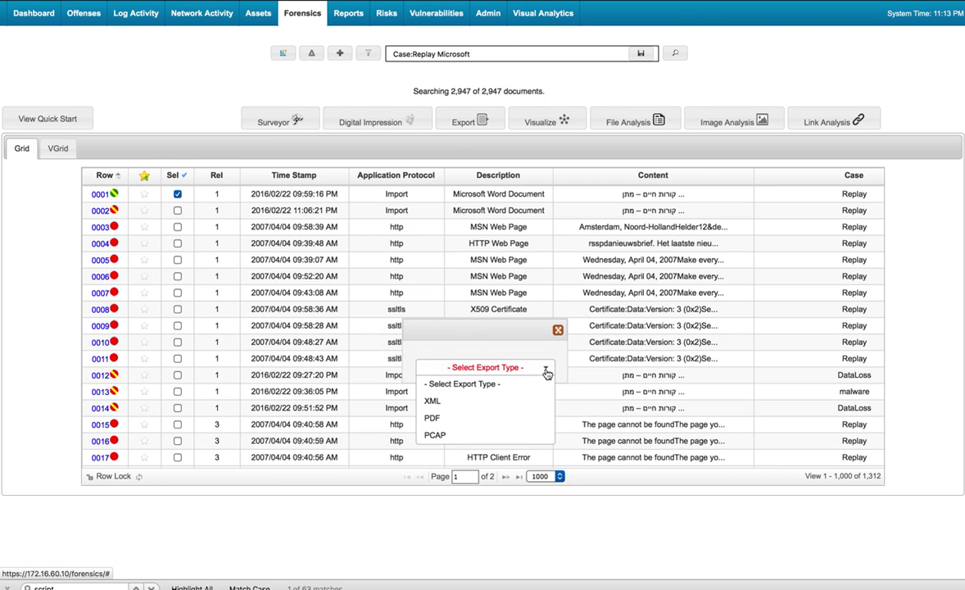
{"action": "left_click", "coordinate": [517, 399]}
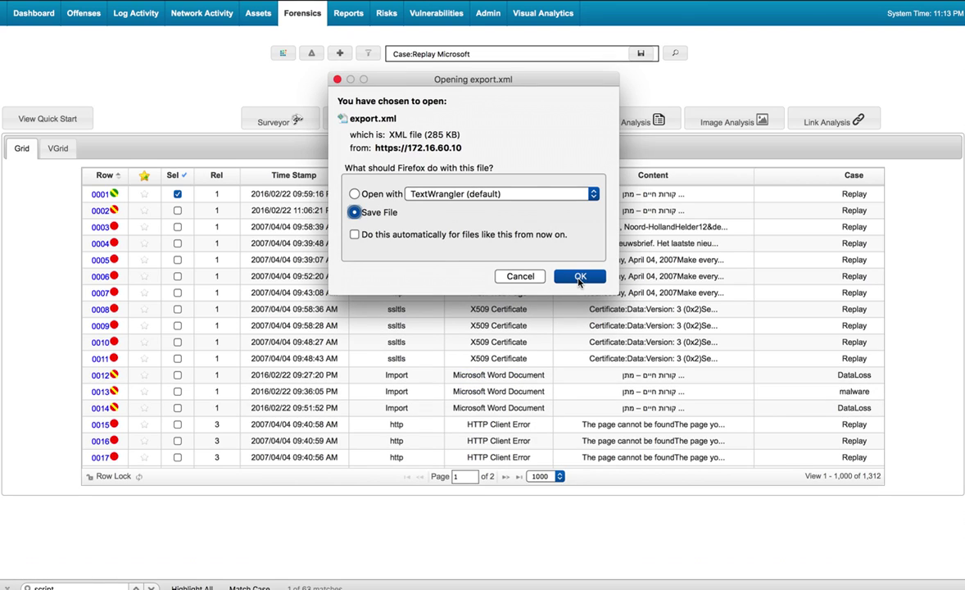
{"action": "left_click", "coordinate": [579, 276]}
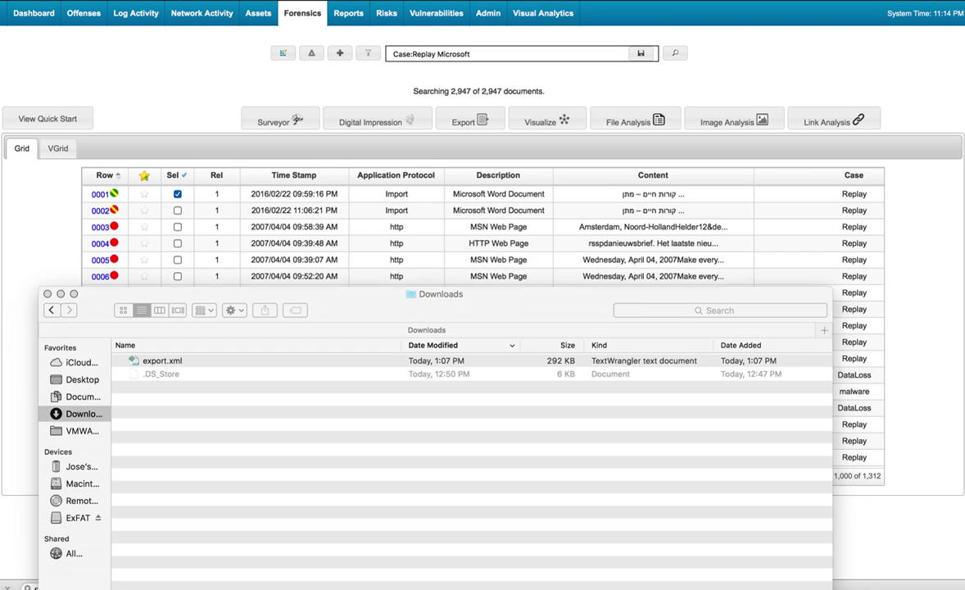
Upload export.xml from Downloads to VirusTotal and scan it, showing a 1/56 prior detection ratio
{"action": "key", "text": "super+Tab"}
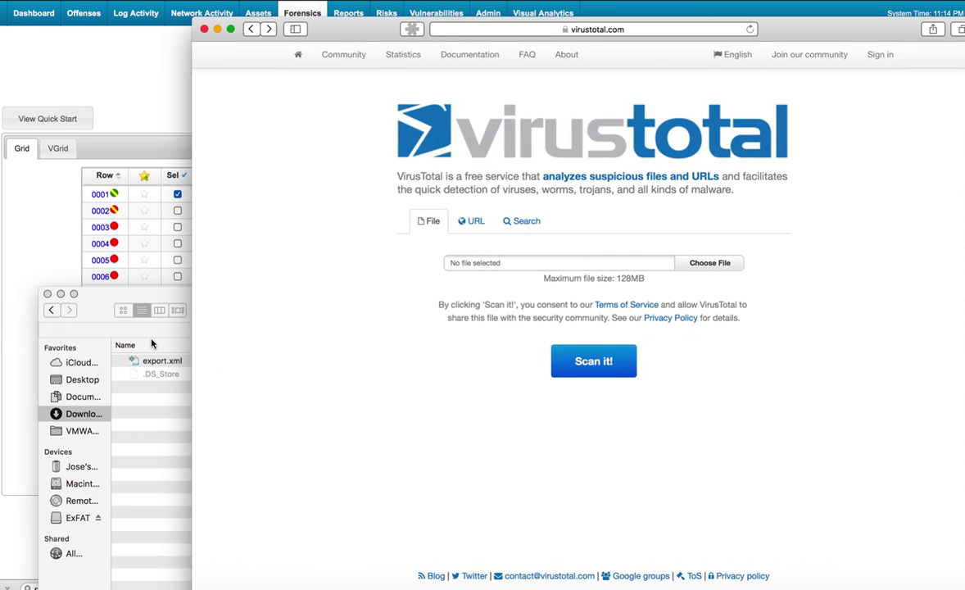
{"action": "left_click", "coordinate": [147, 363]}
{"action": "left_click", "coordinate": [147, 363]}
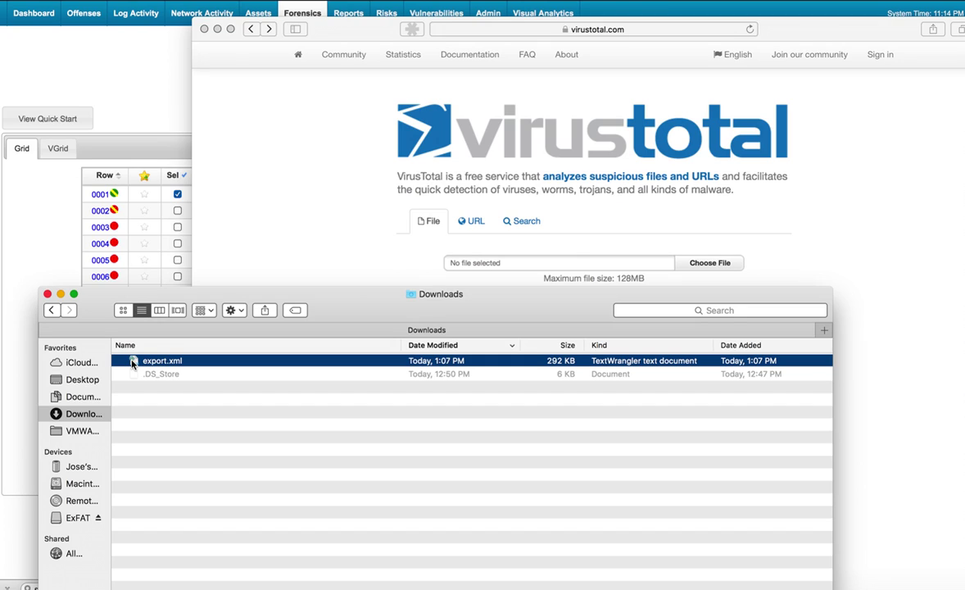
{"action": "left_click_drag", "start_coordinate": [132, 364], "coordinate": [492, 265]}
{"action": "left_click_drag", "start_coordinate": [480, 304], "coordinate": [486, 342]}
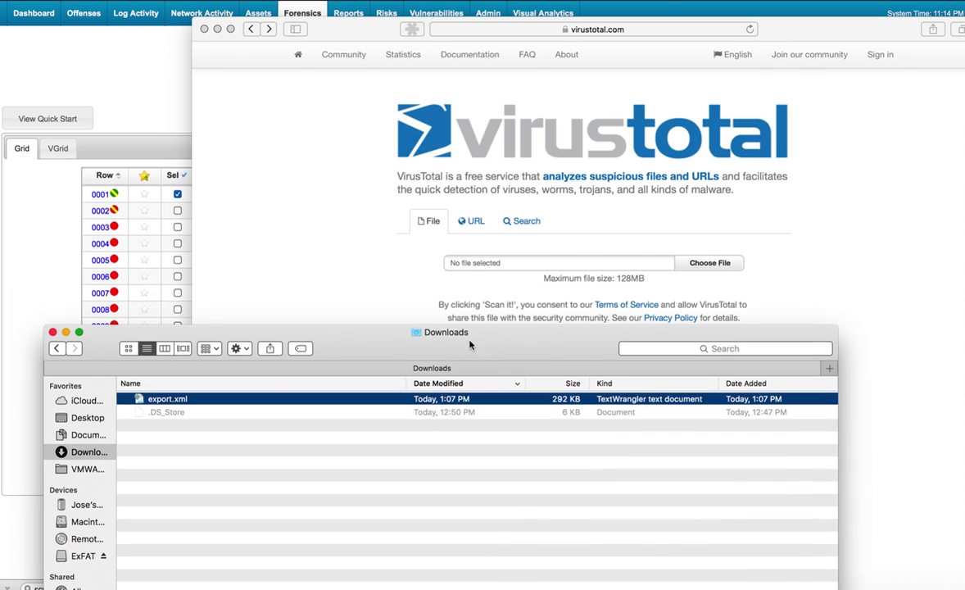
{"action": "left_click_drag", "start_coordinate": [139, 401], "coordinate": [485, 264]}
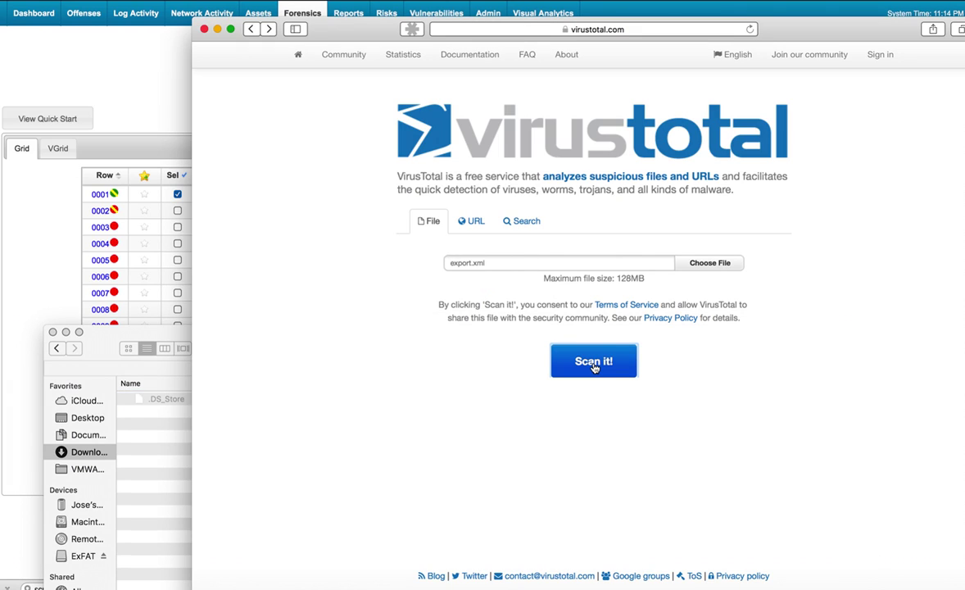
{"action": "left_click", "coordinate": [594, 362]}
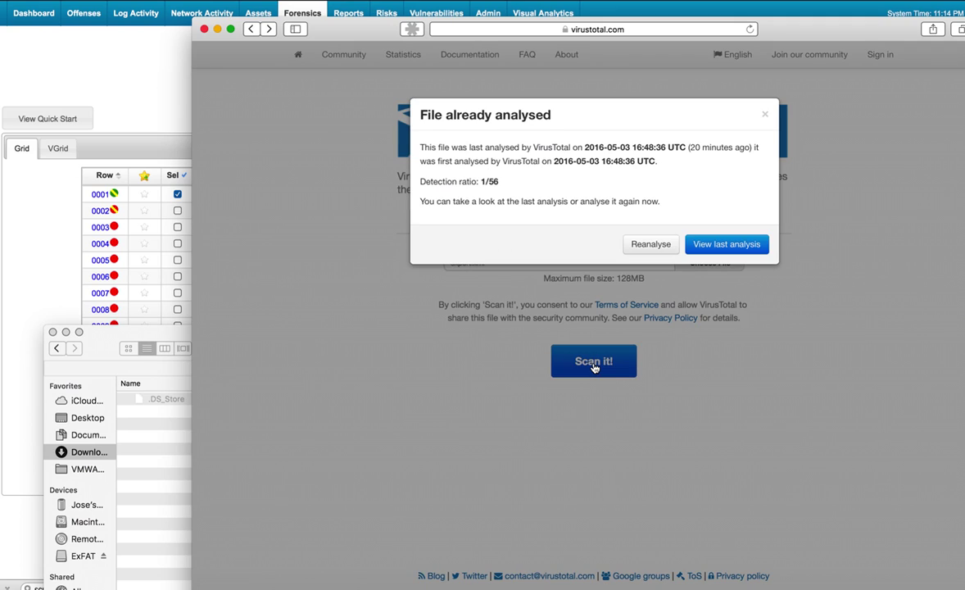
Reanalyse export.xml and review the antivirus table, where only Qihoo-360 flags it (1/54)
{"action": "left_click", "coordinate": [660, 247]}
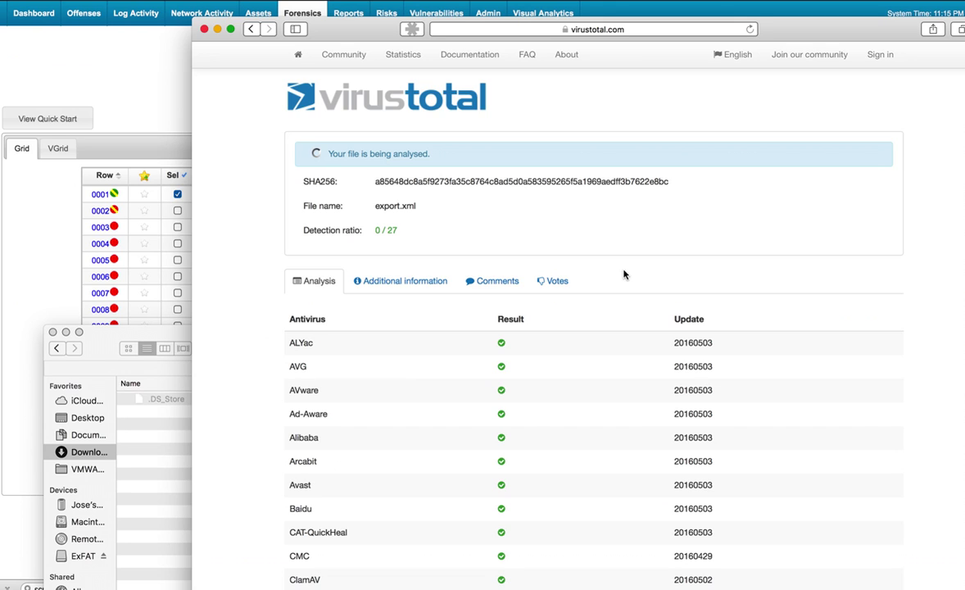
{"action": "scroll", "coordinate": [615, 288], "scroll_direction": "down", "scroll_amount": 15}
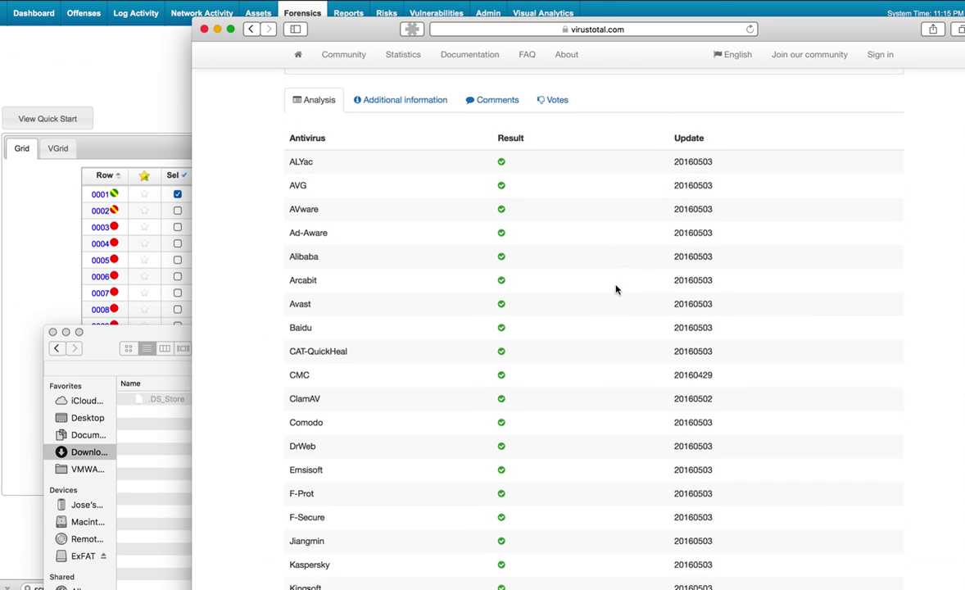
{"action": "scroll", "coordinate": [616, 288], "scroll_direction": "down", "scroll_amount": 5}
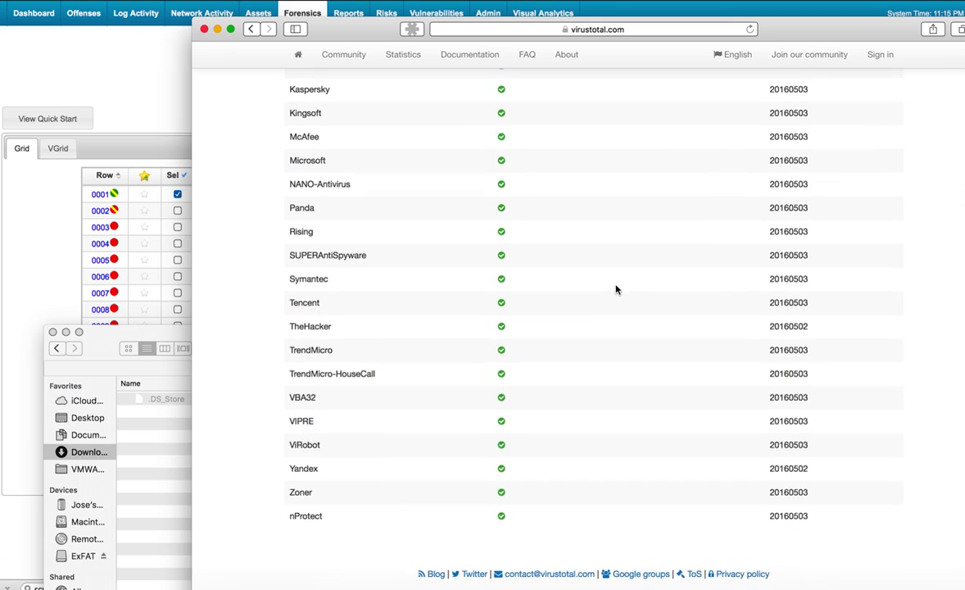
{"action": "scroll", "coordinate": [616, 288], "scroll_direction": "up", "scroll_amount": 15}
{"action": "scroll", "coordinate": [616, 288], "scroll_direction": "up", "scroll_amount": 5}
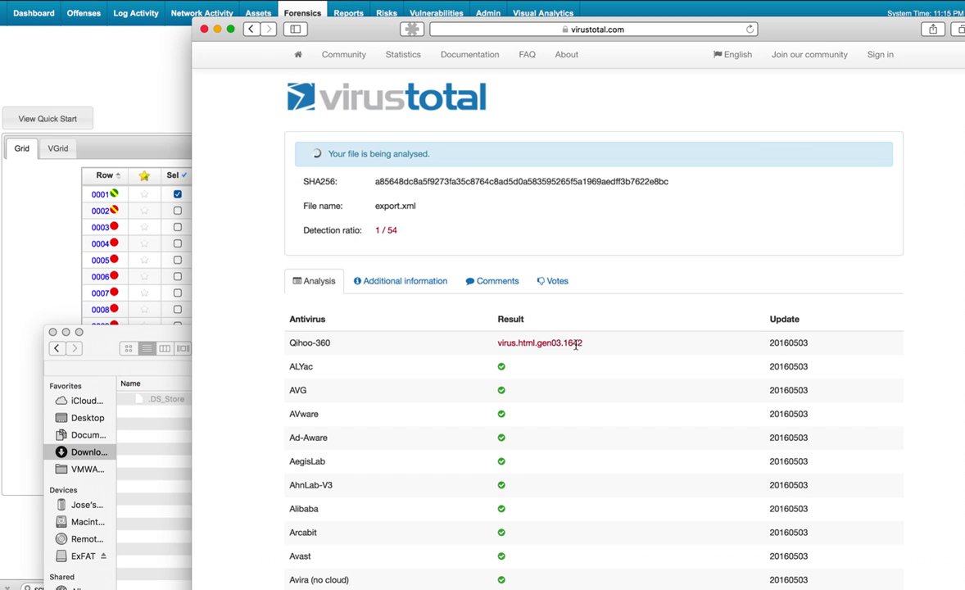
Open the row 0001 document, MACRO_EXPLOIT_DANGEROUS.doc, in the document viewer
{"action": "left_click", "coordinate": [112, 195]}
{"action": "double_click", "coordinate": [112, 194]}
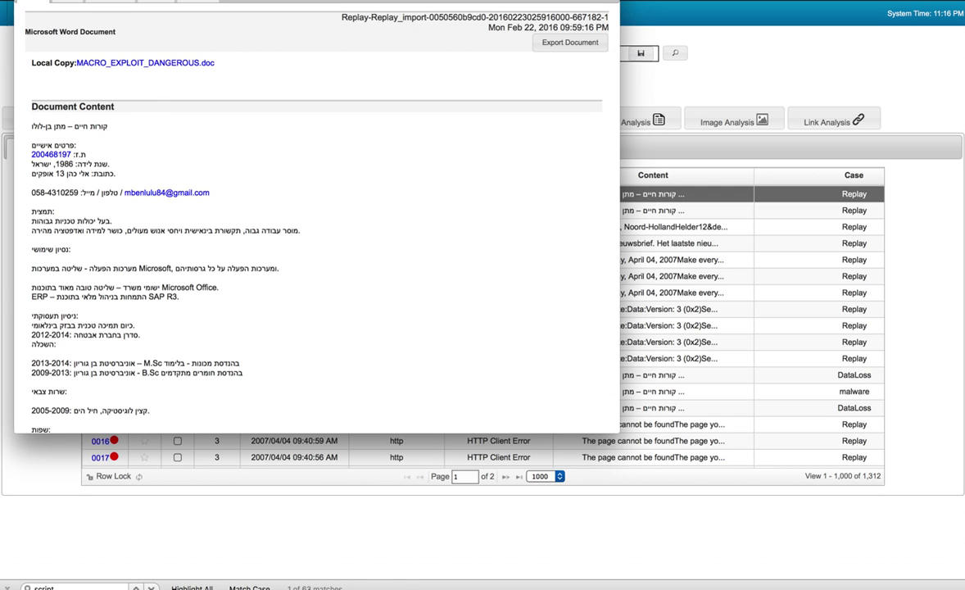
{"action": "left_click_drag", "start_coordinate": [218, 0], "coordinate": [260, 35]}
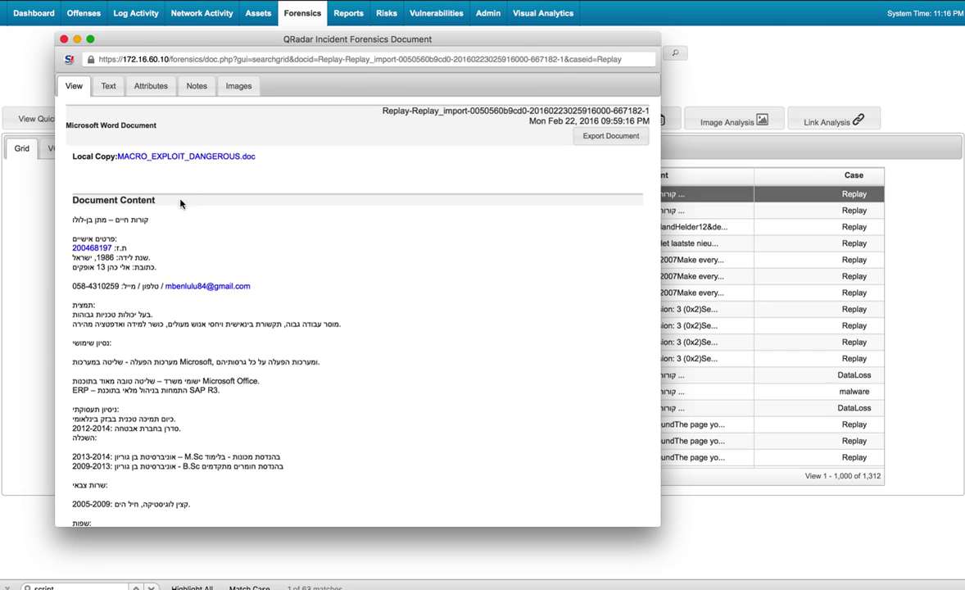
{"action": "scroll", "coordinate": [200, 298], "scroll_direction": "down", "scroll_amount": 2}
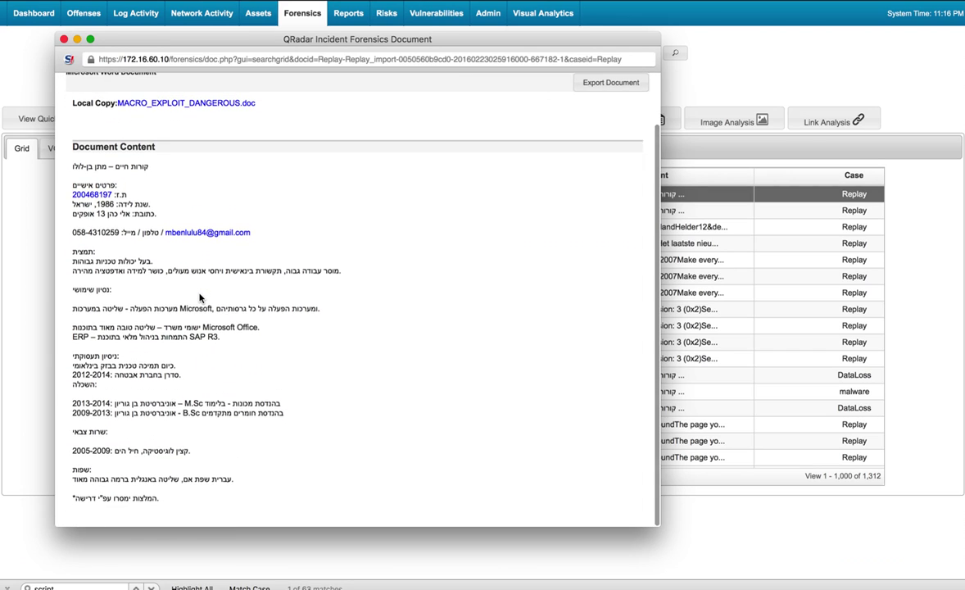
{"action": "scroll", "coordinate": [200, 300], "scroll_direction": "up", "scroll_amount": 2}
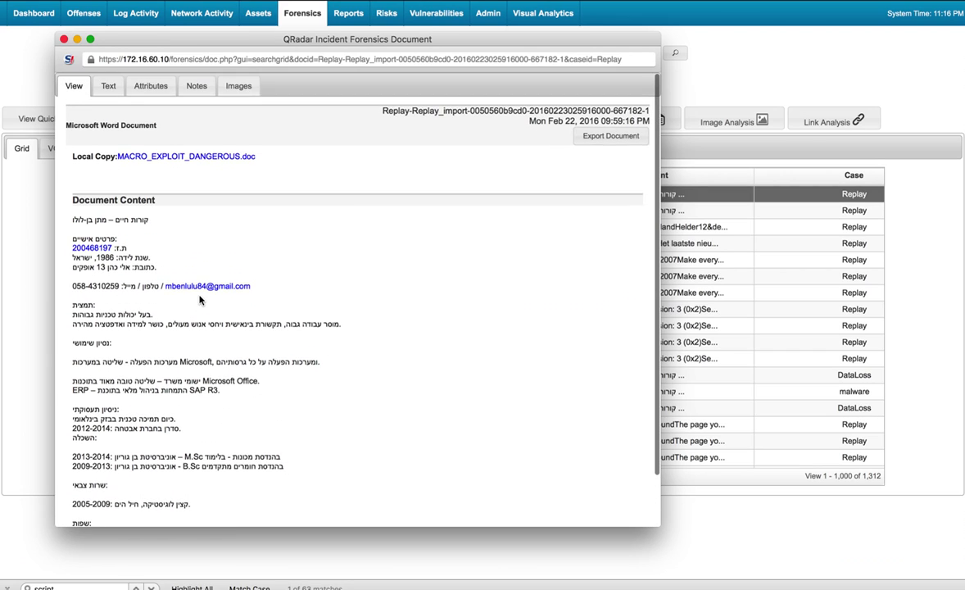
Show the document's extracted plain text, a Hebrew résumé
{"action": "left_click", "coordinate": [108, 86]}
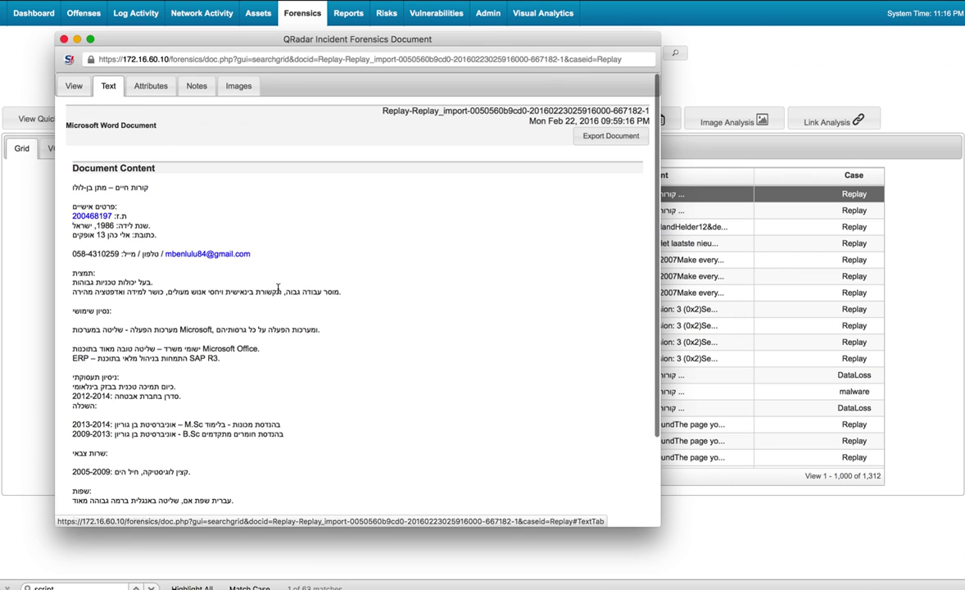
{"action": "scroll", "coordinate": [277, 288], "scroll_direction": "down", "scroll_amount": 4}
{"action": "scroll", "coordinate": [278, 288], "scroll_direction": "up", "scroll_amount": 4}
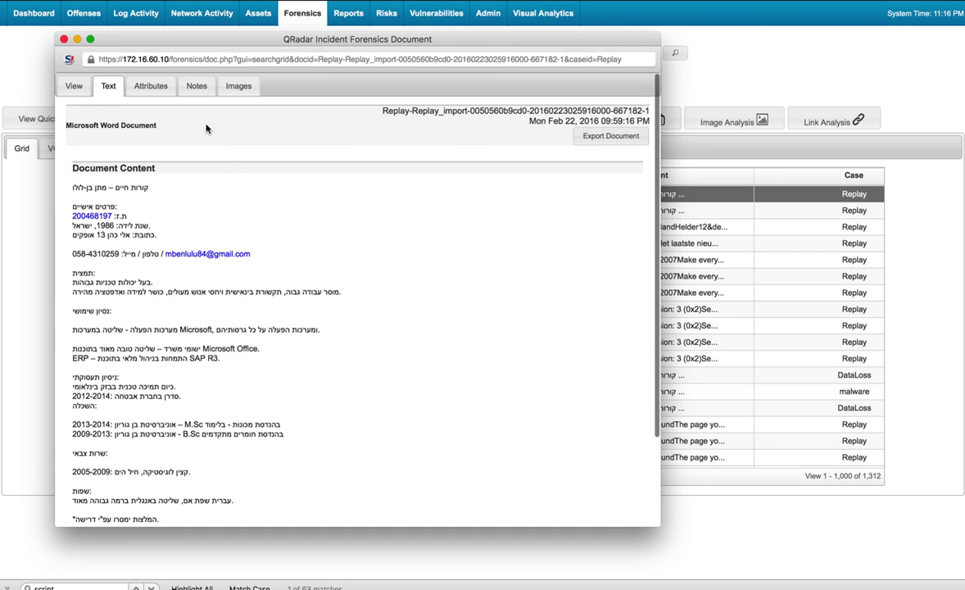
Review the SuspectContent macro script under Attributes, check Notes, then return to the View tab
{"action": "left_click", "coordinate": [155, 86]}
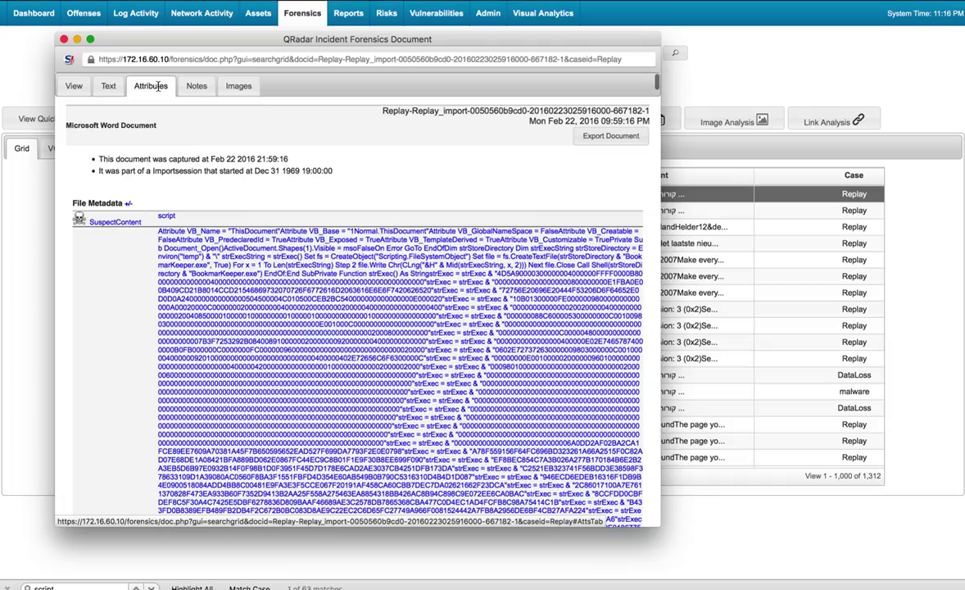
{"action": "scroll", "coordinate": [262, 233], "scroll_direction": "down", "scroll_amount": 5}
{"action": "scroll", "coordinate": [262, 236], "scroll_direction": "down", "scroll_amount": 10}
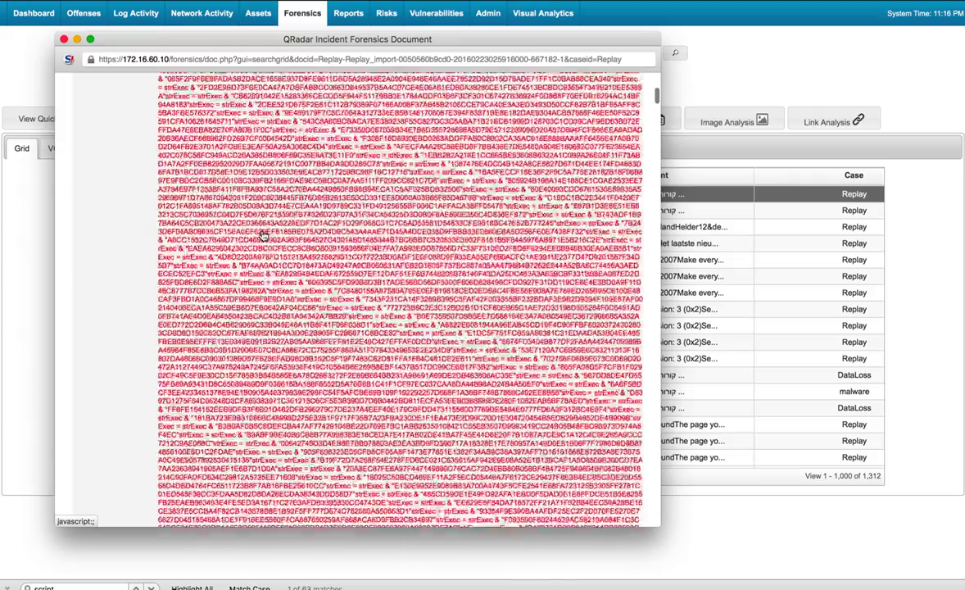
{"action": "scroll", "coordinate": [263, 235], "scroll_direction": "down", "scroll_amount": 10}
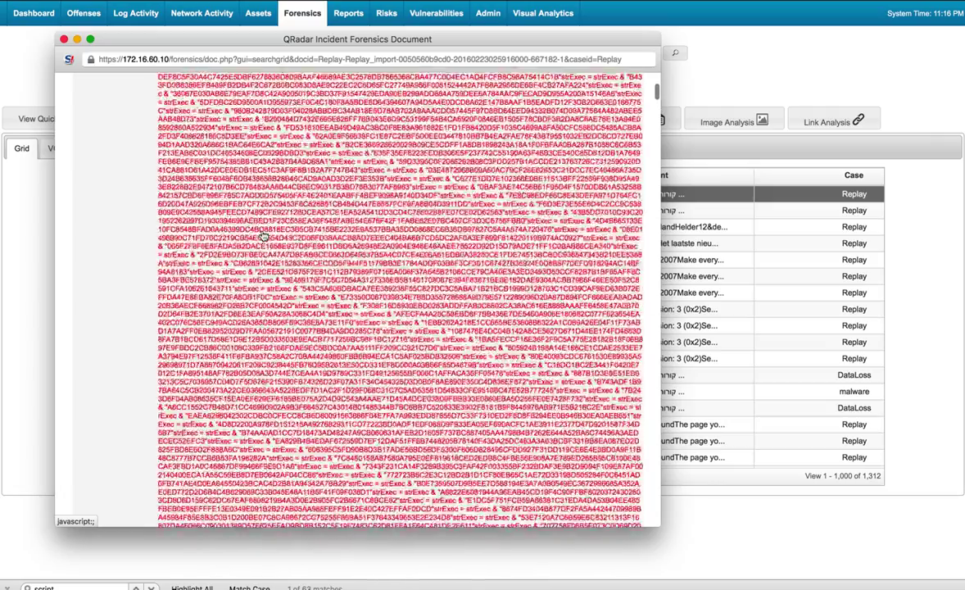
{"action": "scroll", "coordinate": [259, 238], "scroll_direction": "up", "scroll_amount": 15}
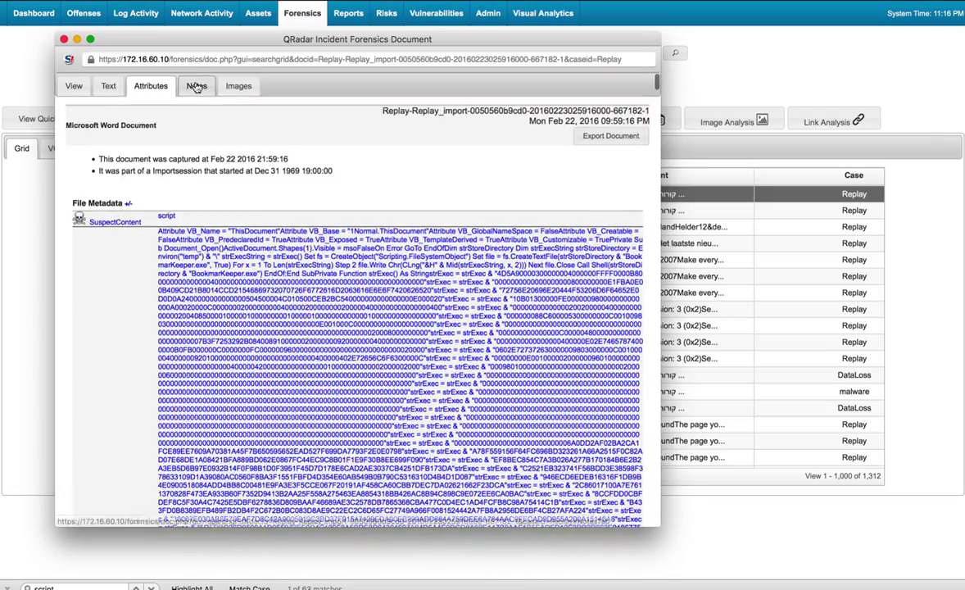
{"action": "left_click", "coordinate": [195, 84]}
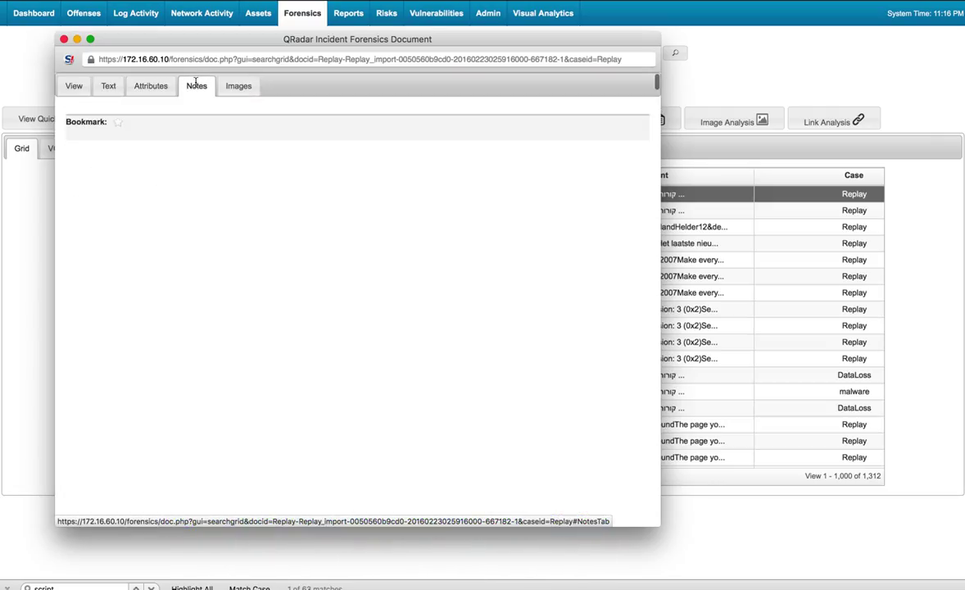
{"action": "left_click", "coordinate": [74, 83]}
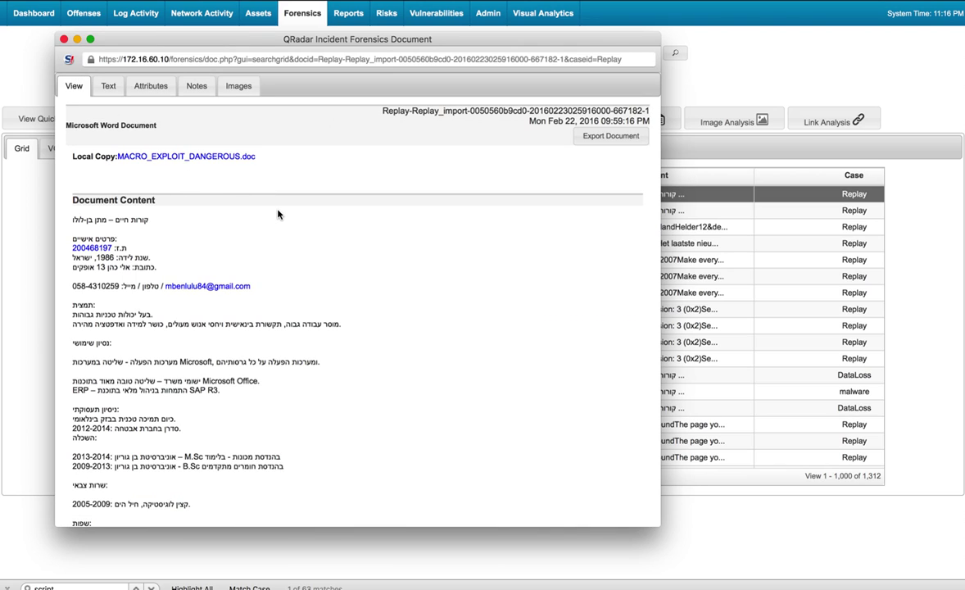